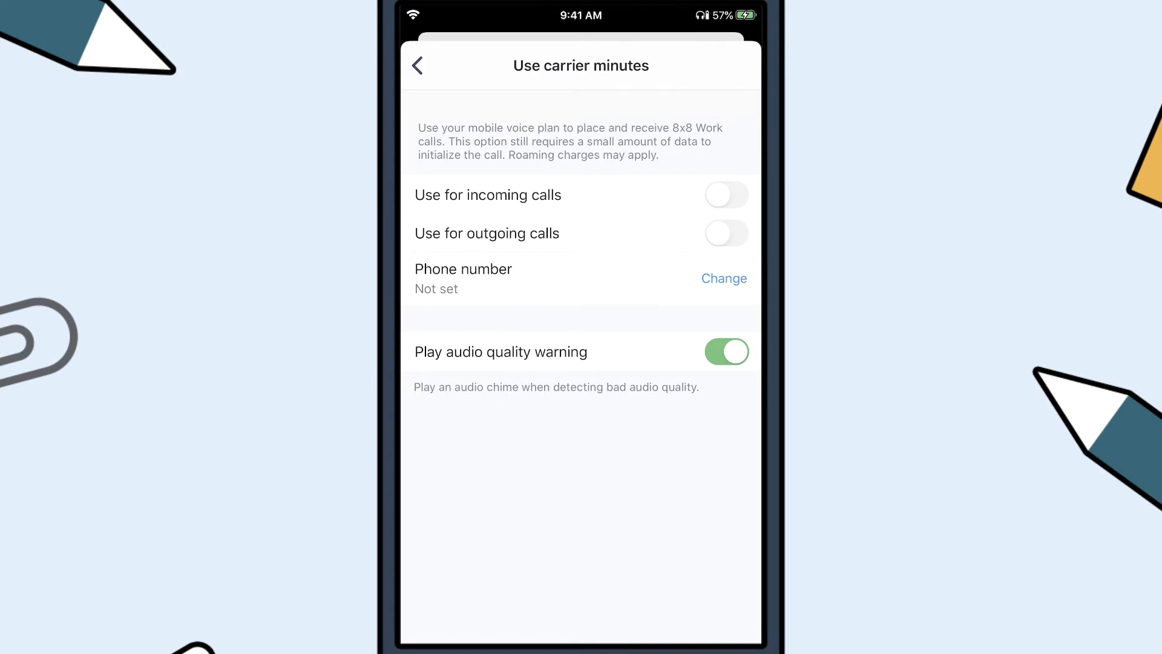
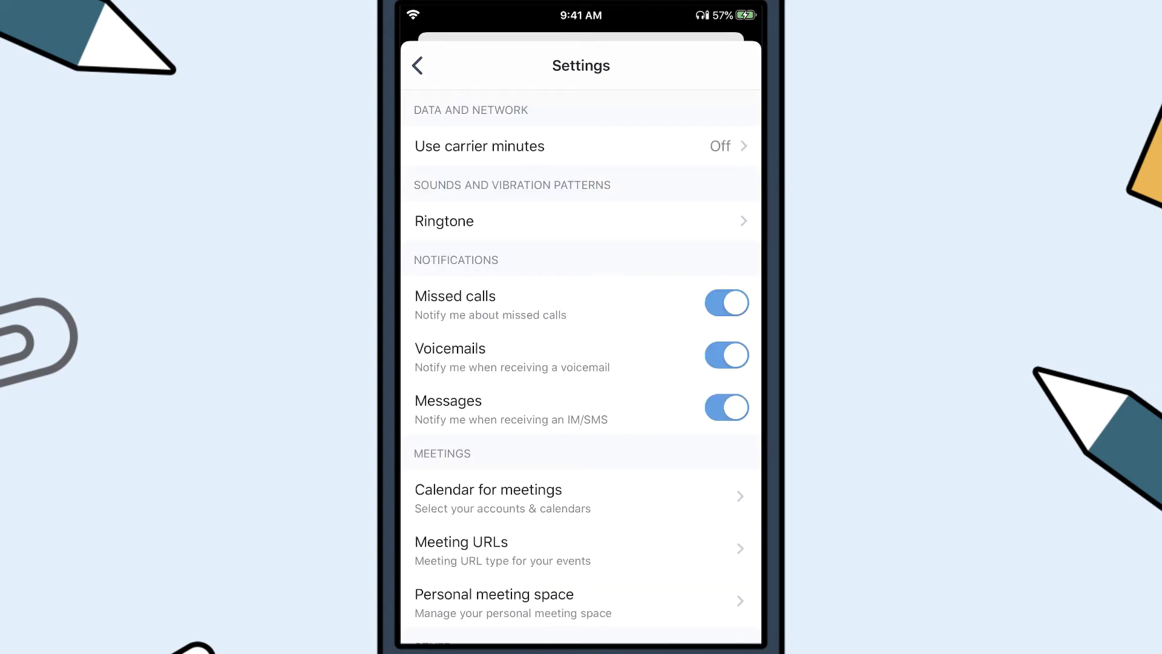
Set the ringtone to 8x8 - Upbeat from the Ringtones list
left_click(443, 221)
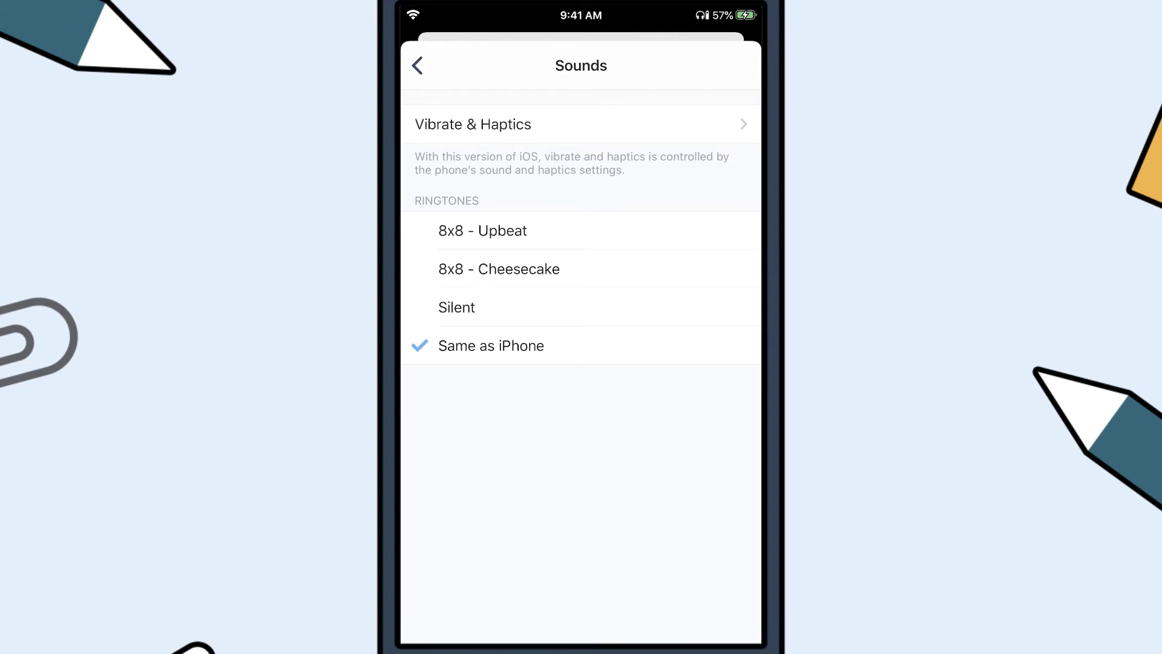
left_click(483, 232)
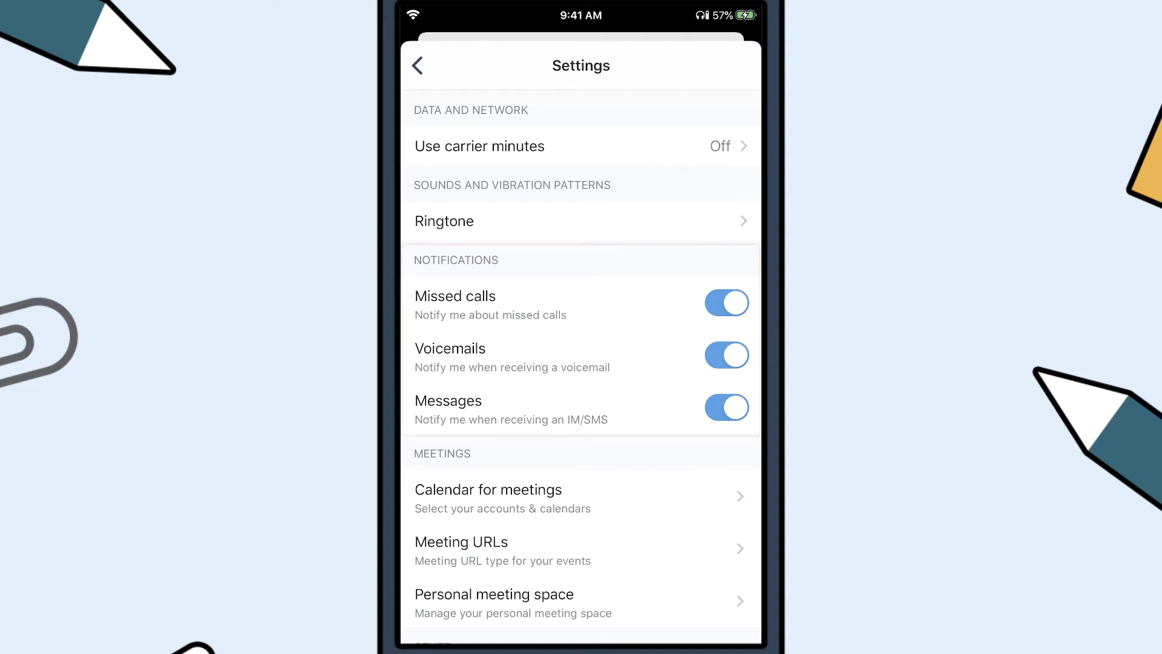
left_click(726, 302)
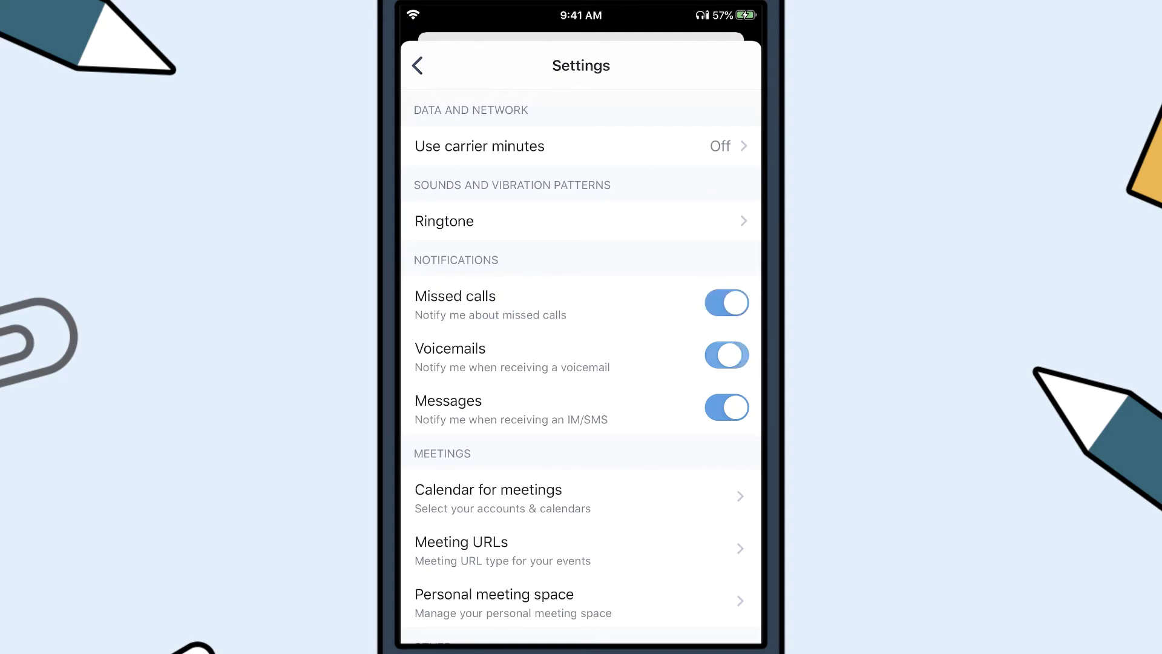
left_click(727, 355)
left_click(726, 407)
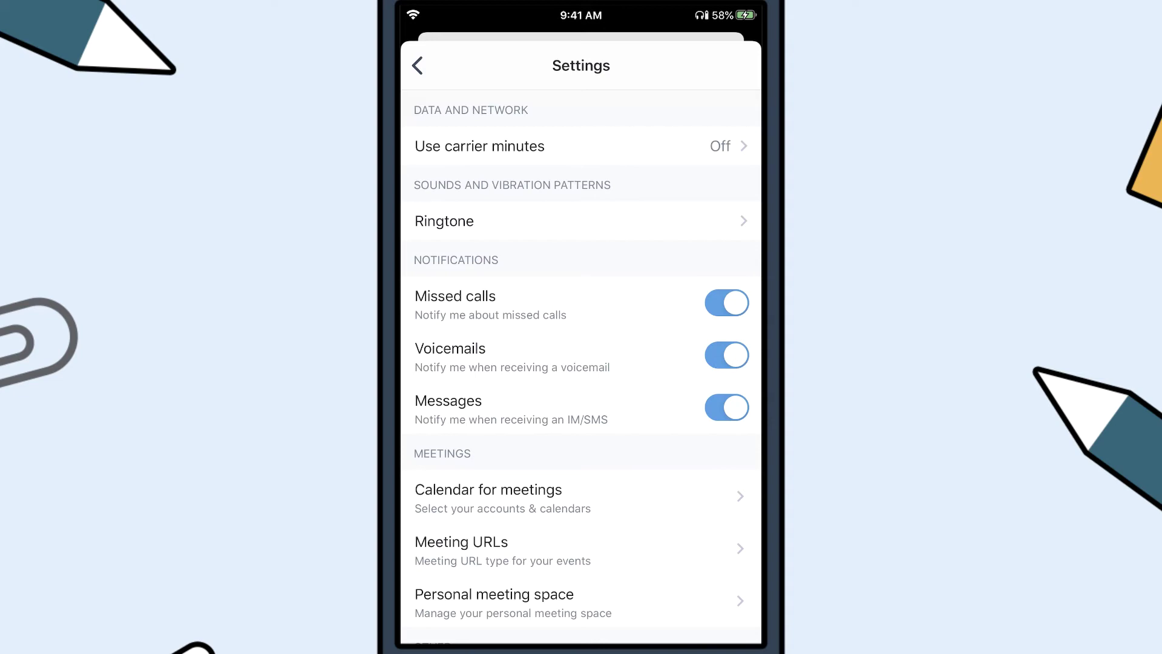